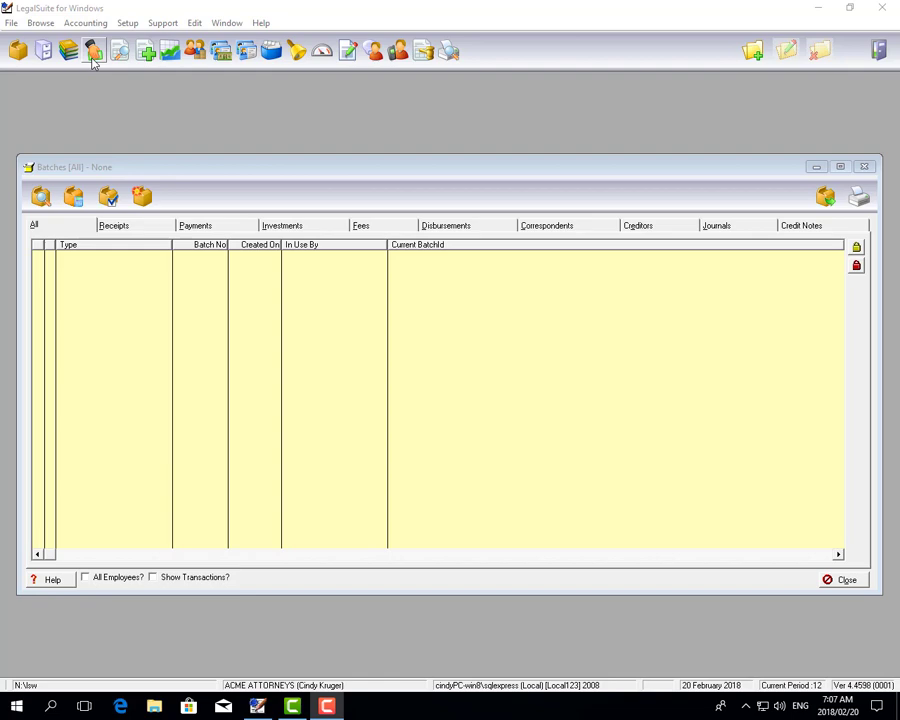
- Open the Creditors Ledger from the main toolbar icon
left_click(92, 57)
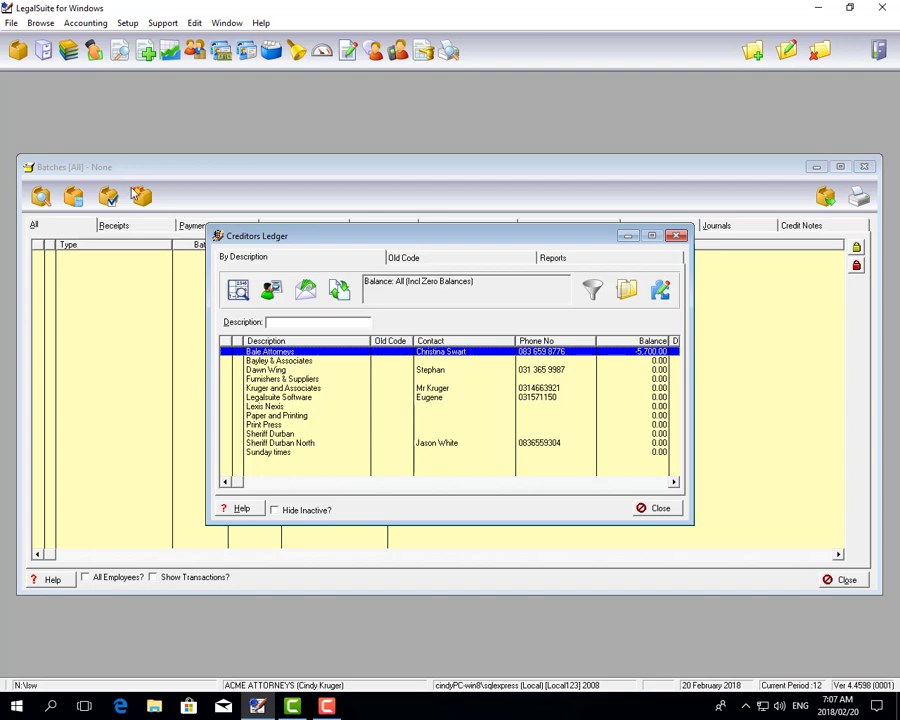
- Insert a new blank creditor record from the creditors list's context menu
right_click(335, 380)
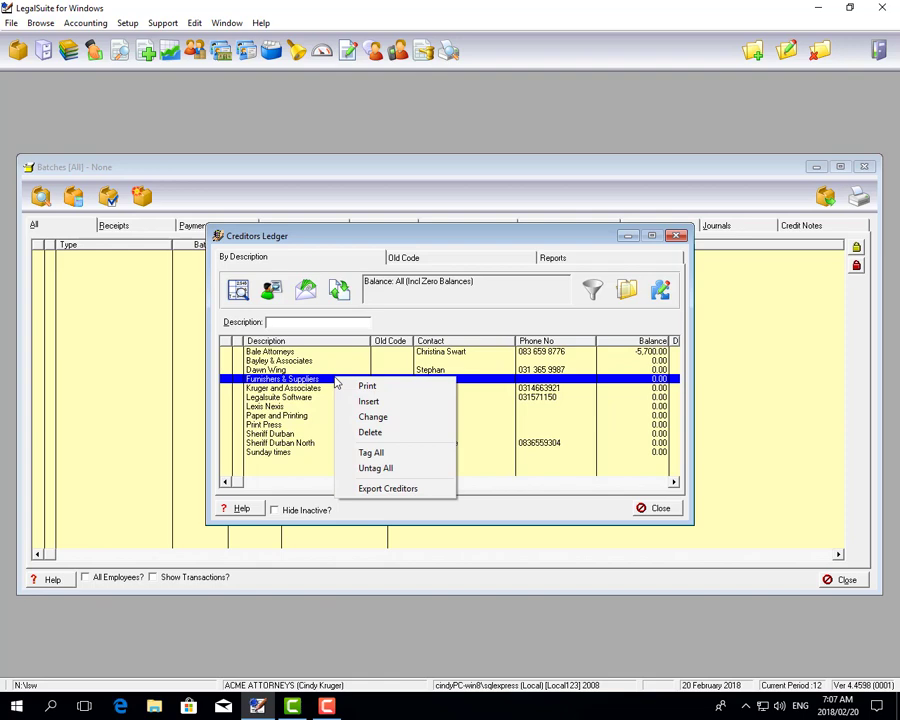
left_click(754, 52)
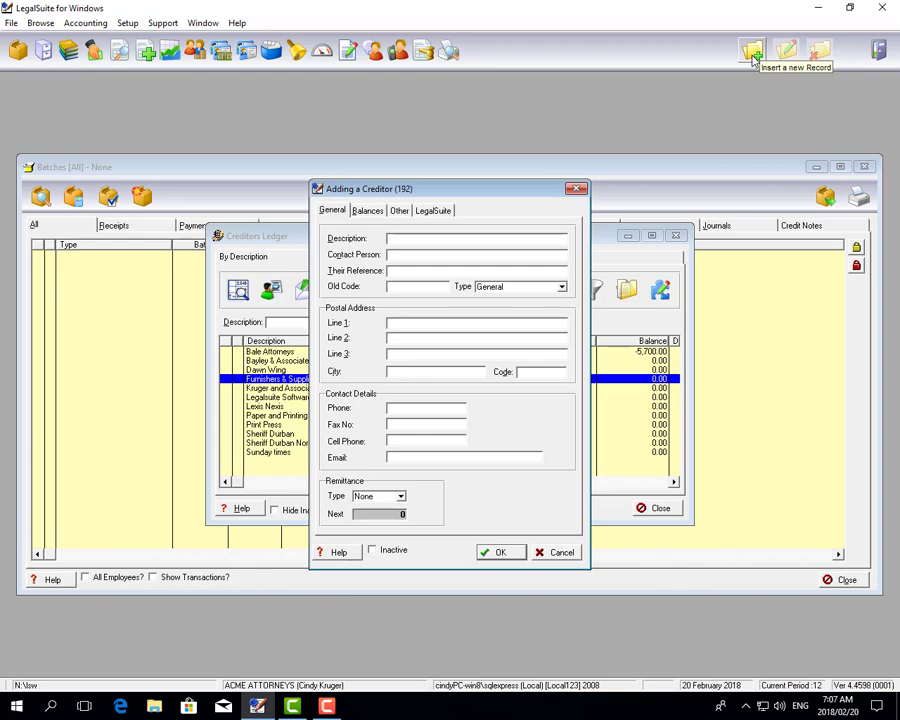
- Enter description 'Waltons Stationers', the contact person's name and their reference, keeping type General
type("Wal")
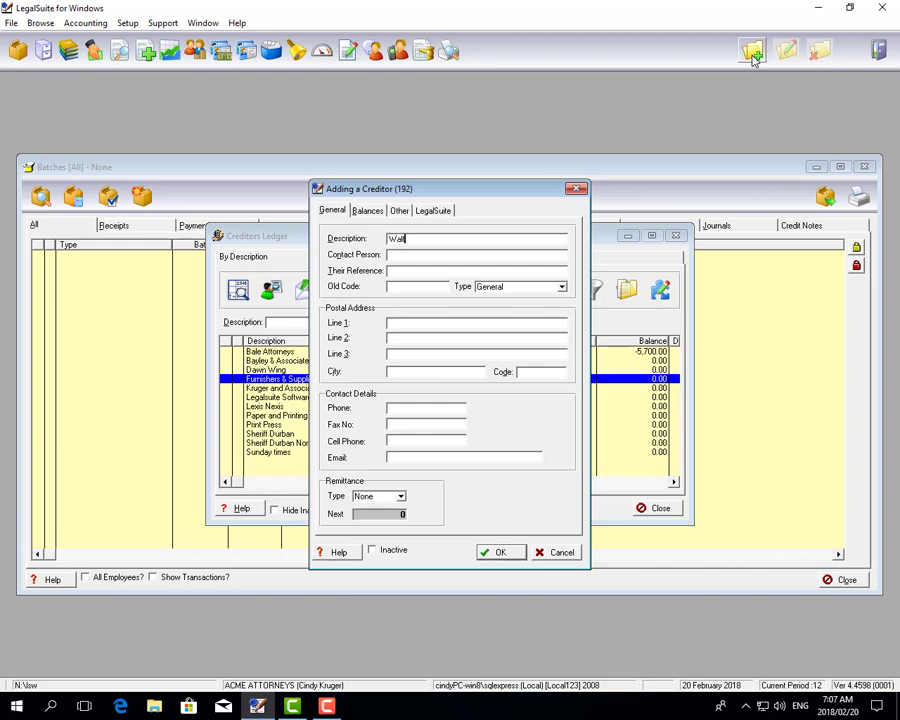
type("tons Stationers")
key("Tab")
type("Bev")
key("Tab")
type("2355963")
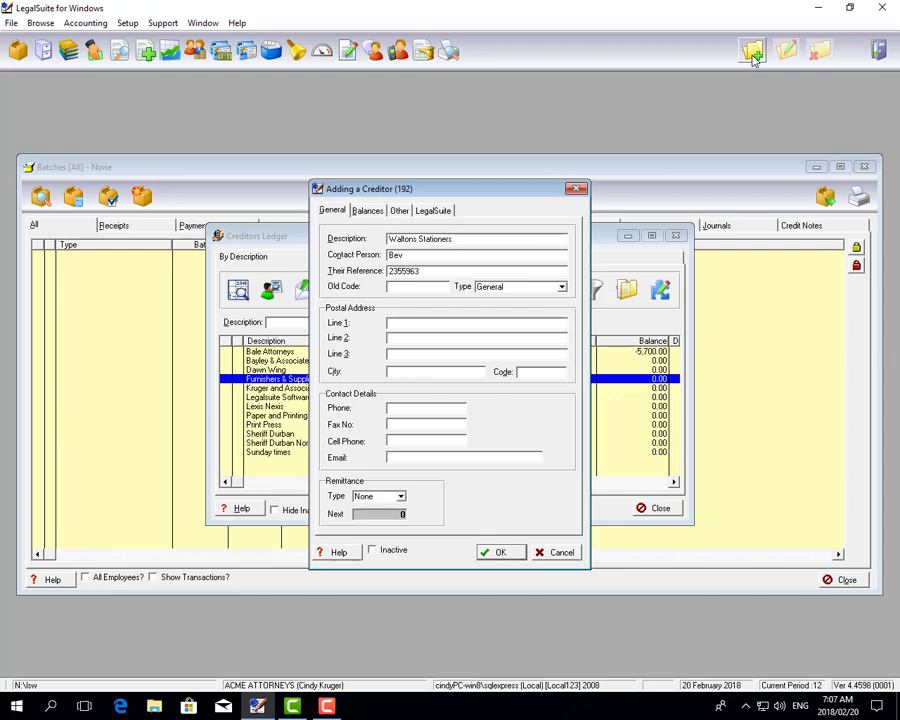
key("Tab")
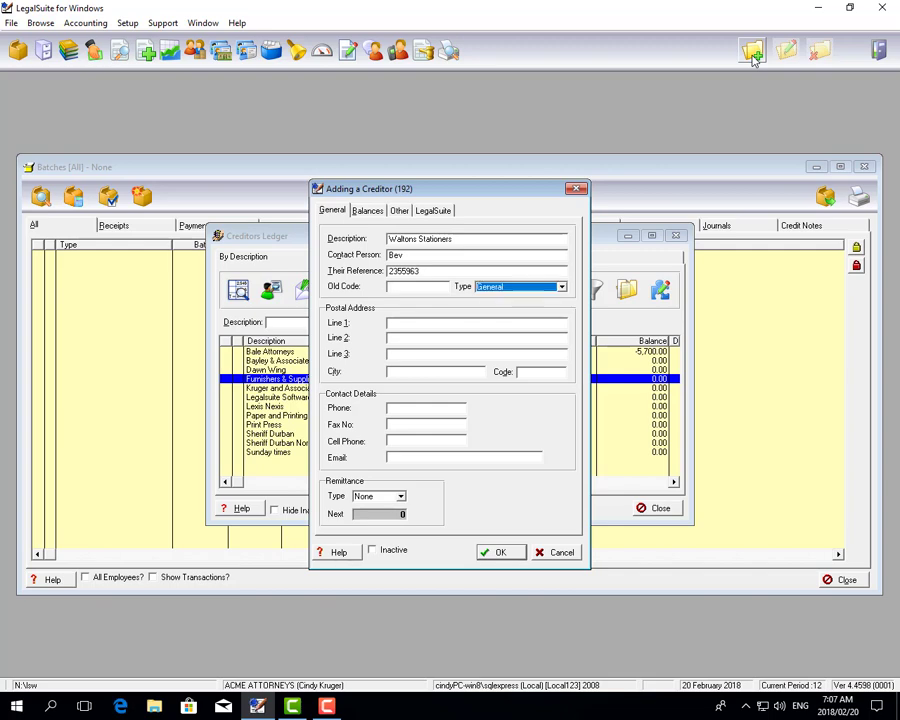
key("alt+Down")
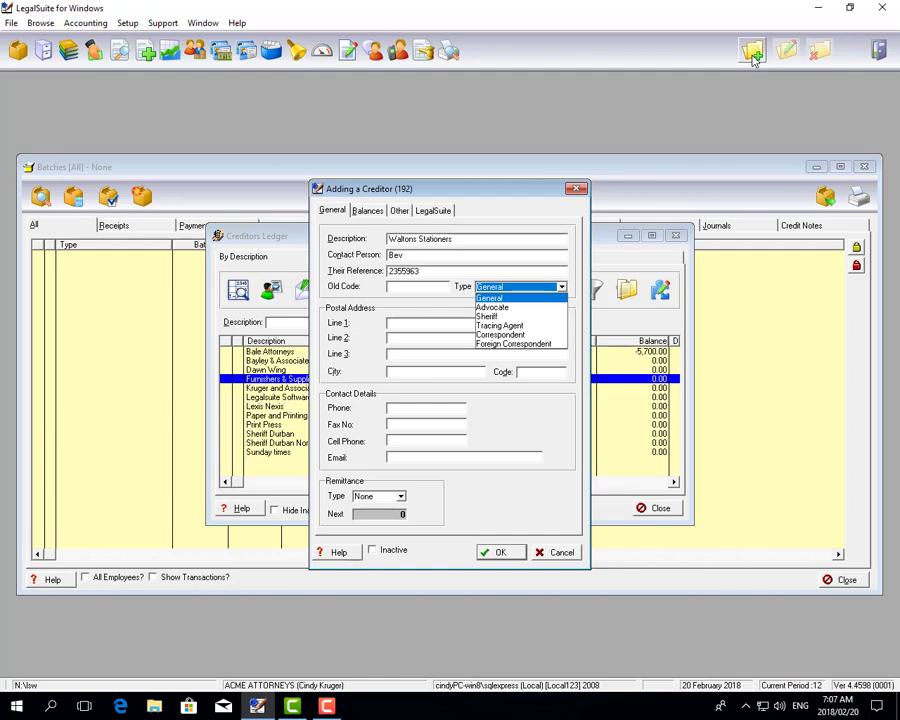
key("Return")
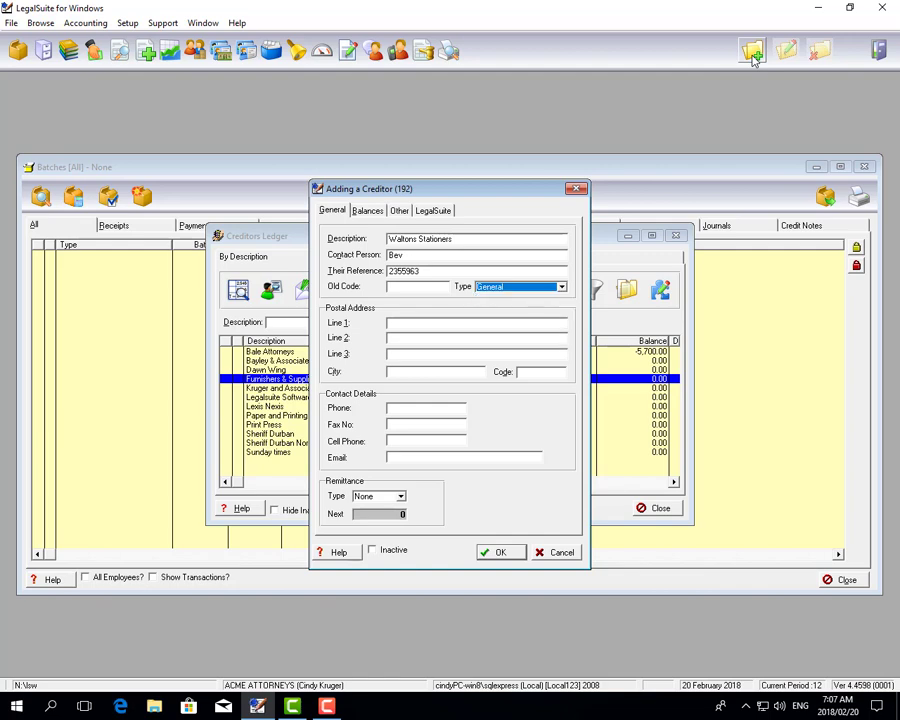
key("Tab")
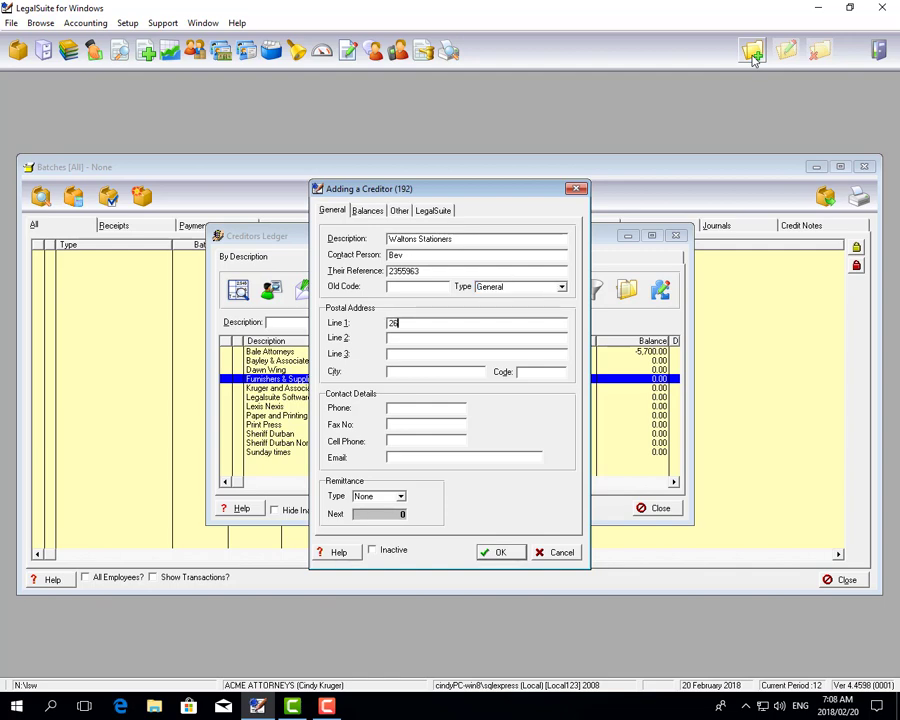
- Type the creditor's street, city, postal code, phone number and e-mail contact details
key("Tab")
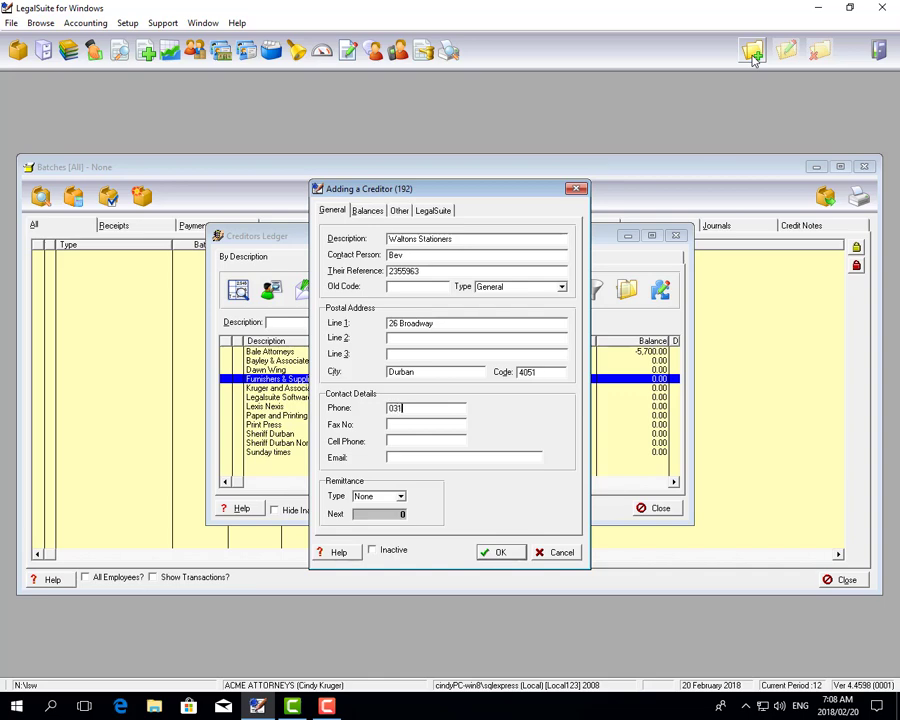
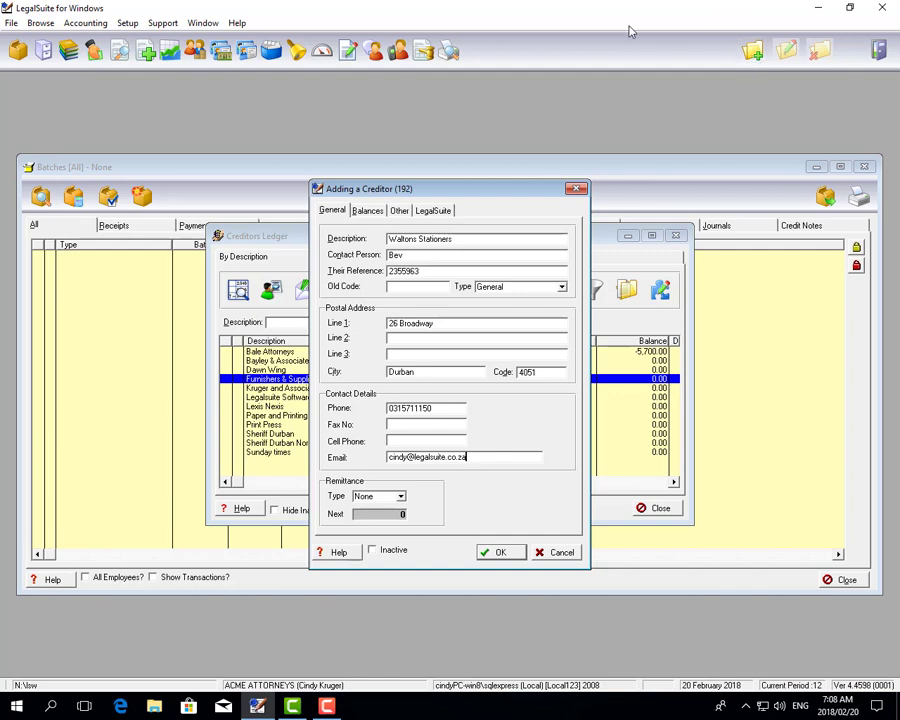
- Set Remittance Type to Full and save the Waltons Stationers creditor
left_click(400, 497)
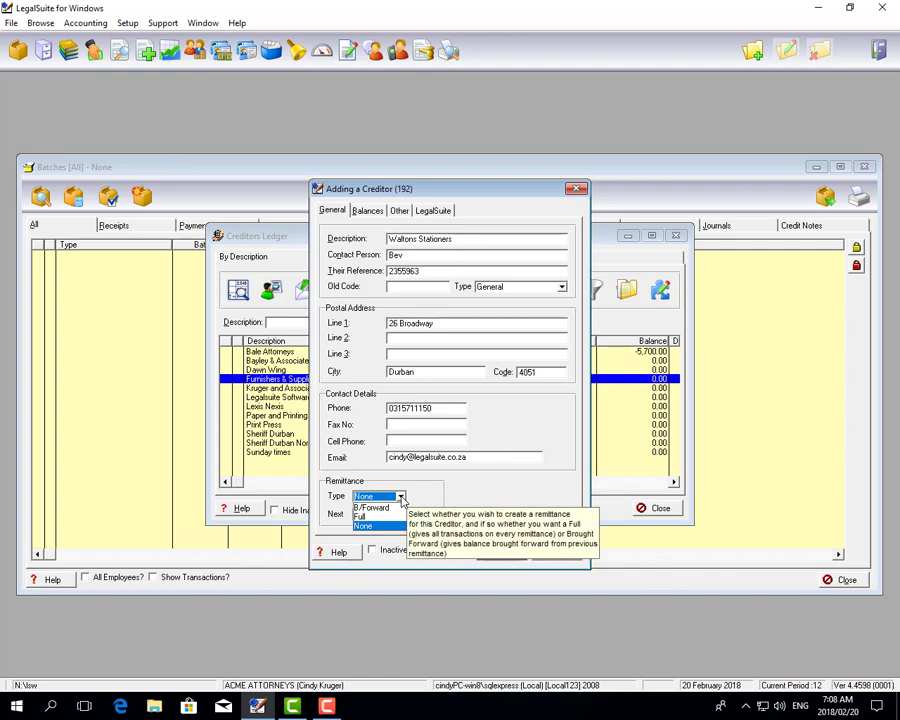
left_click(366, 516)
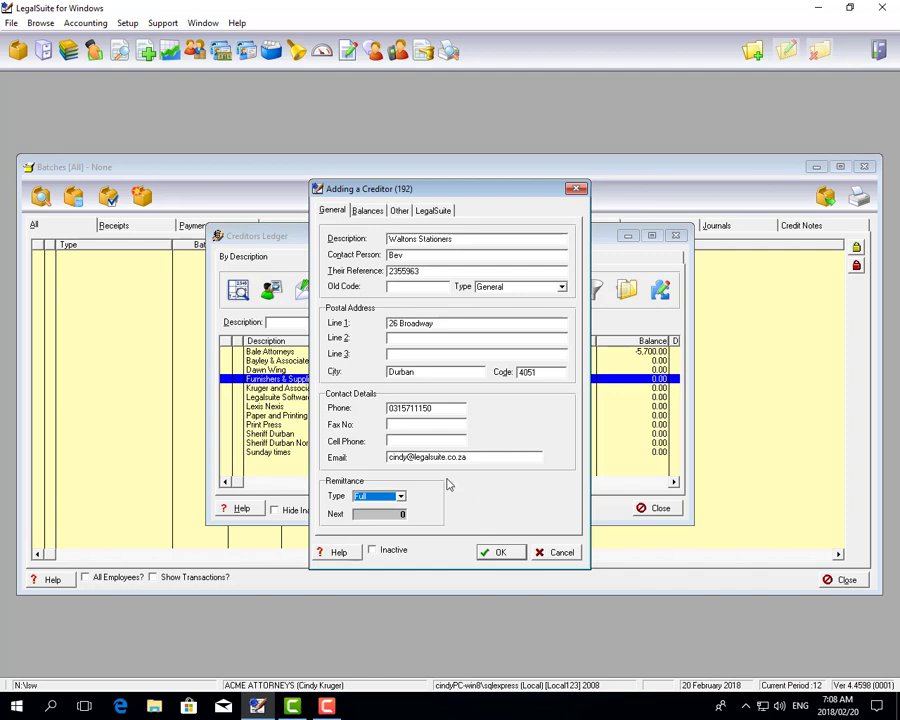
left_click(500, 553)
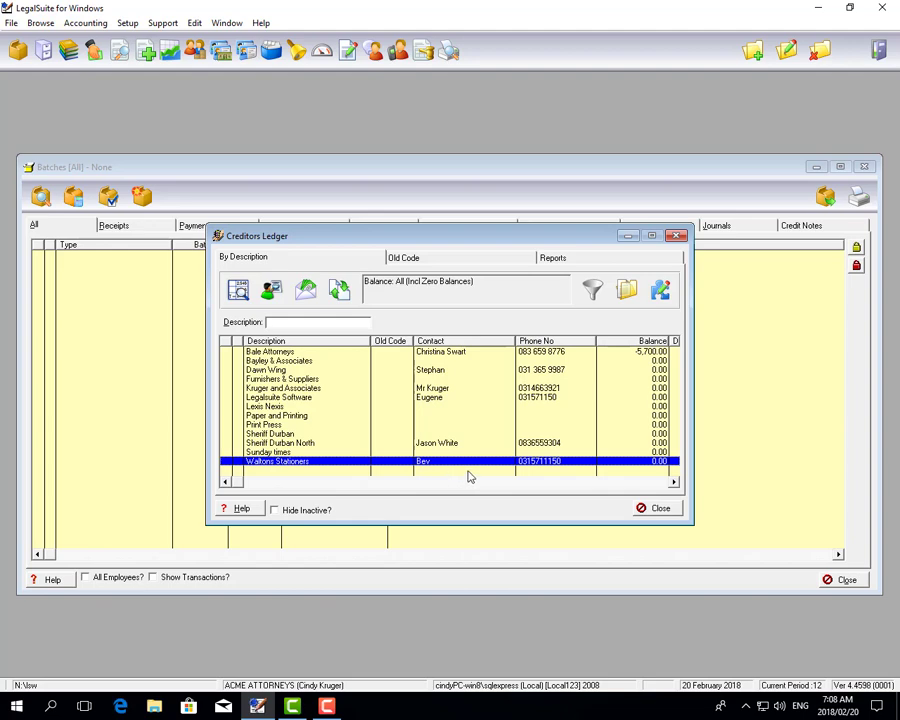
- Close the Creditors Ledger and filter the Batches window to Creditors
left_click(656, 508)
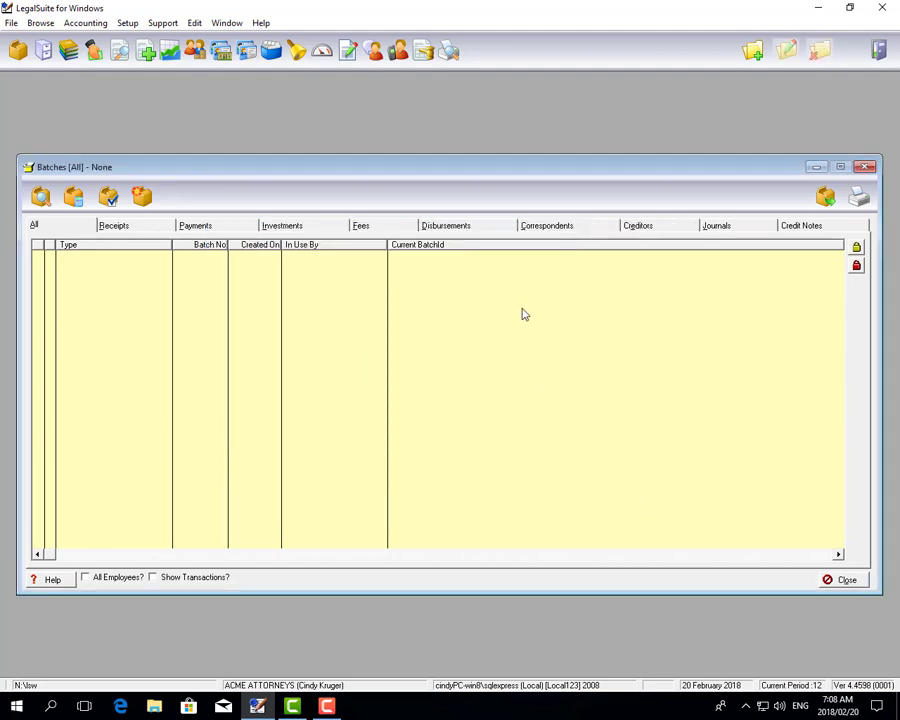
left_click(661, 230)
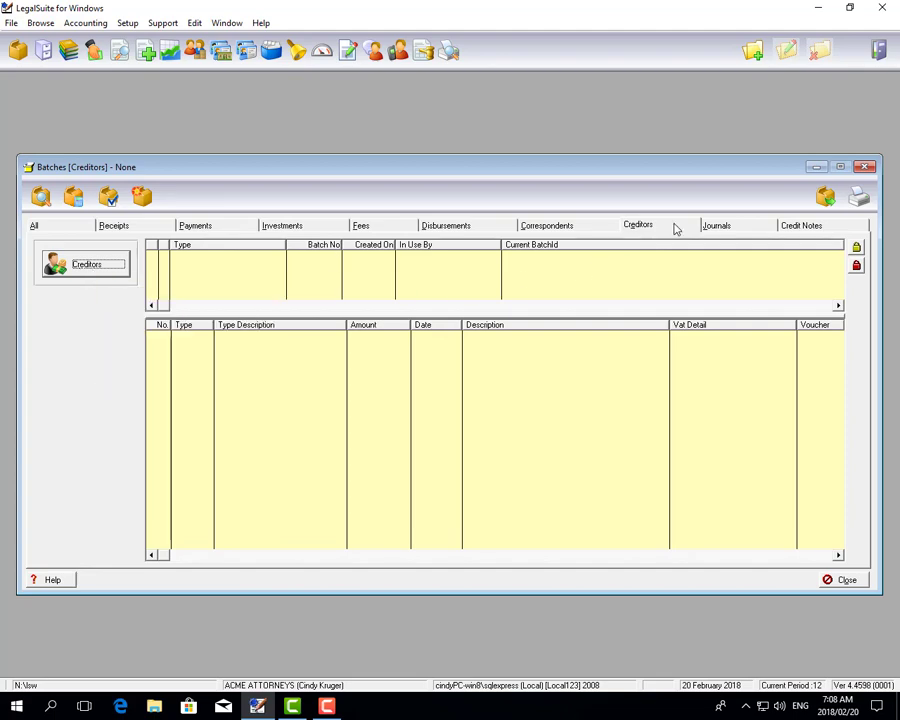
- Create a business creditor entry for Waltons Stationers, 'Invoice No 25', amount 5,000.00
left_click(86, 264)
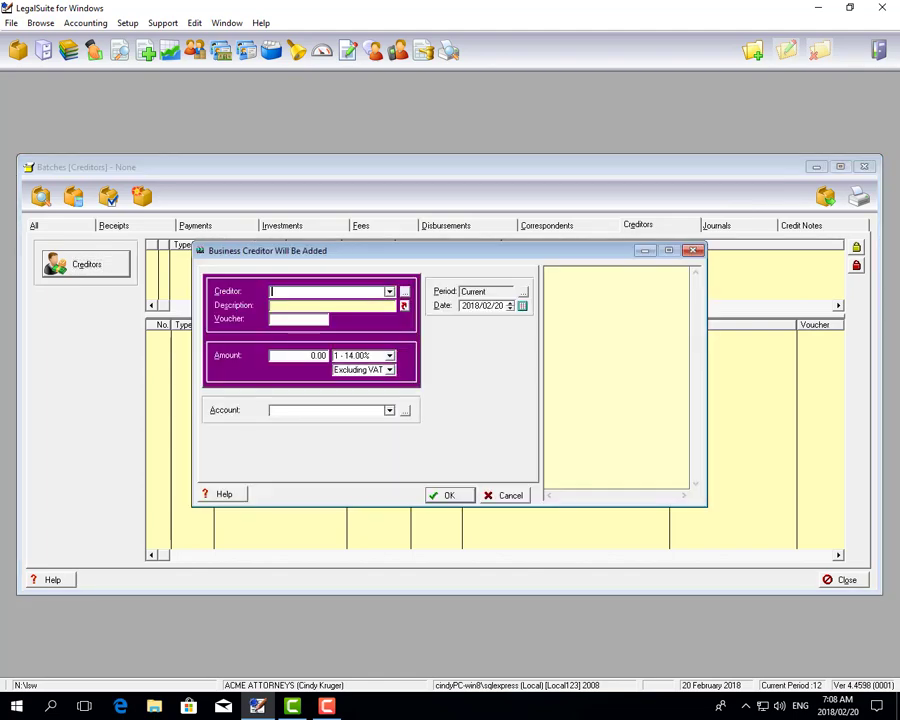
left_click(389, 291)
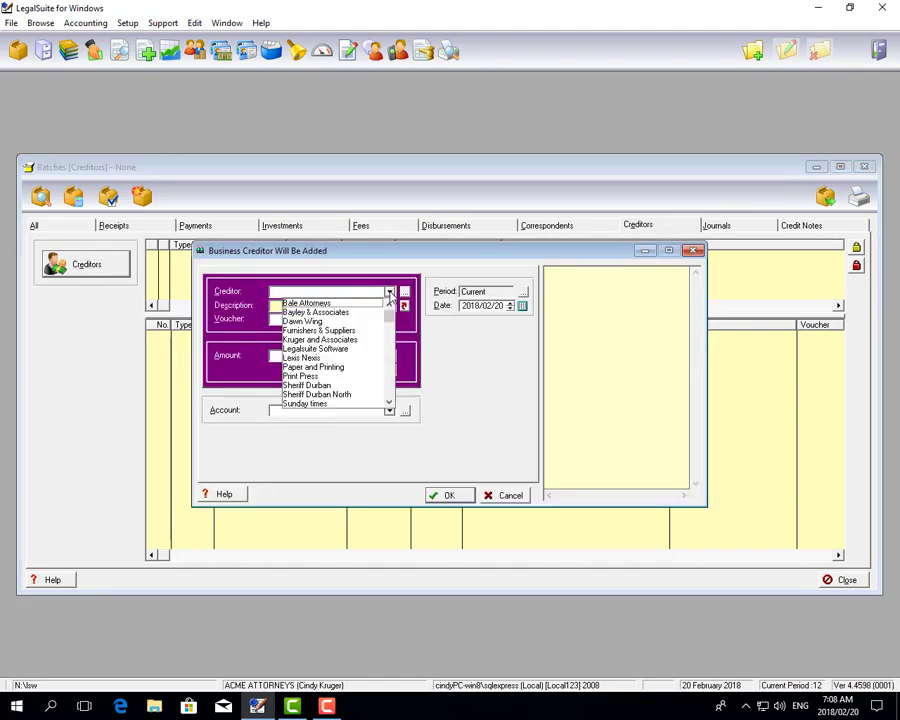
left_click_drag(389, 310, 389, 390)
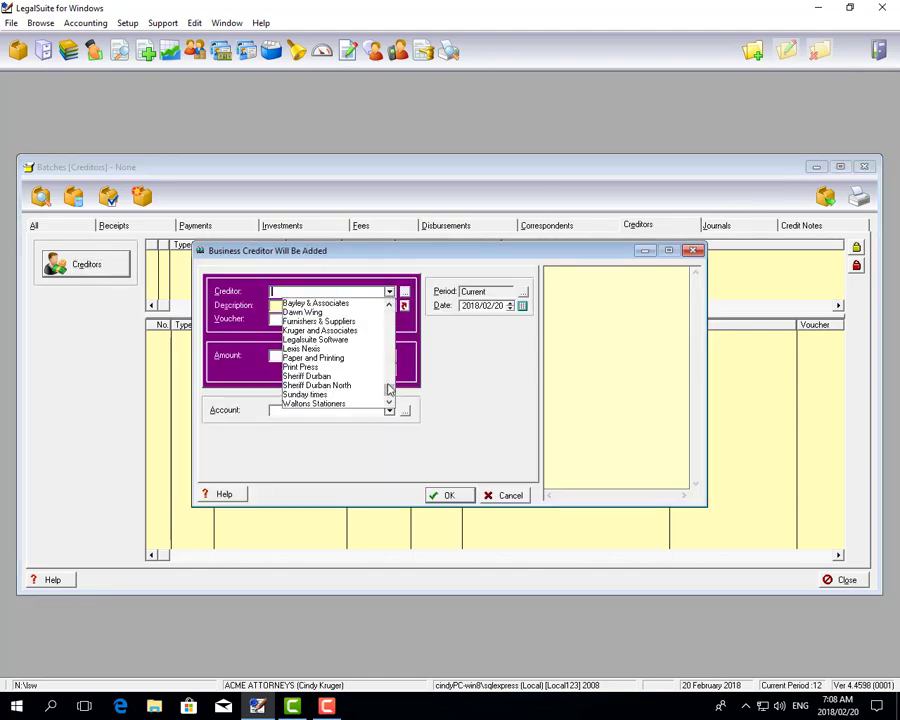
left_click(338, 403)
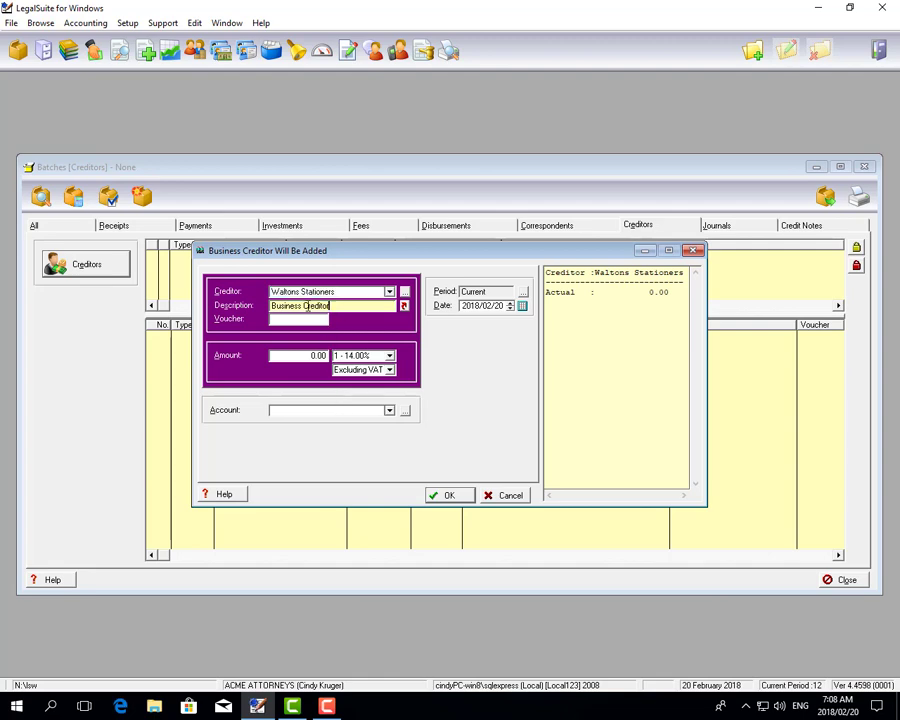
key("Tab")
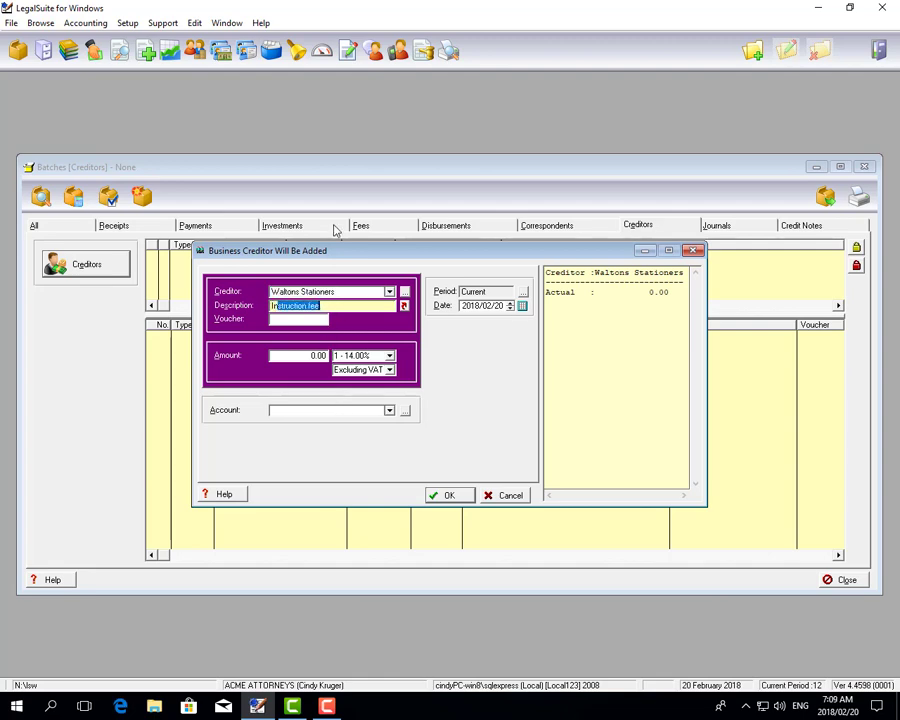
type("Invoice No 25")
key("Tab")
type("5000")
key("Tab")
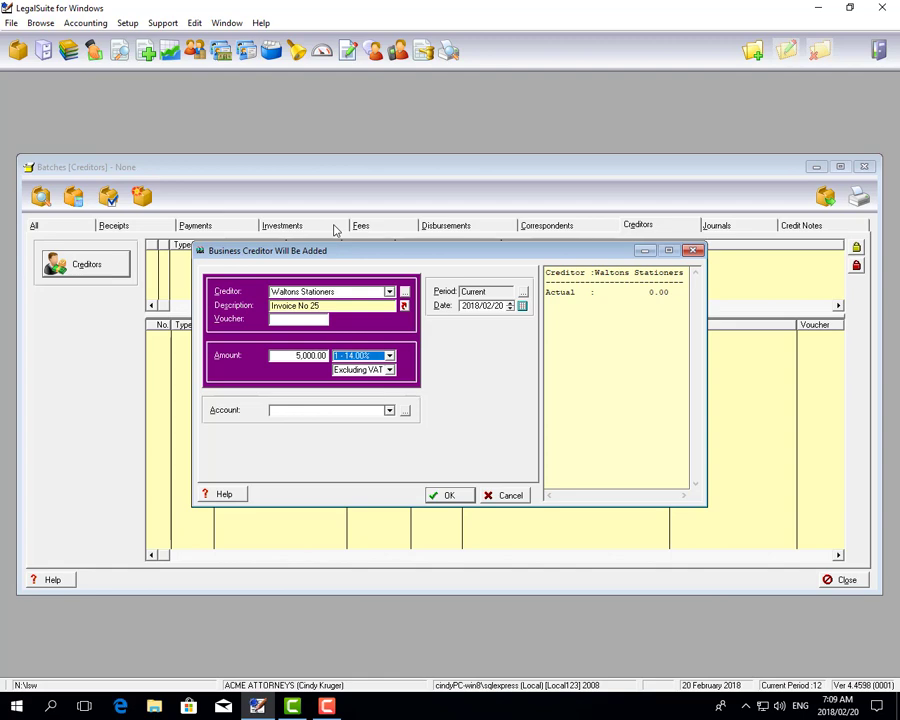
- Allocate the invoice to the Stationery account and add it to the batch
left_click(389, 411)
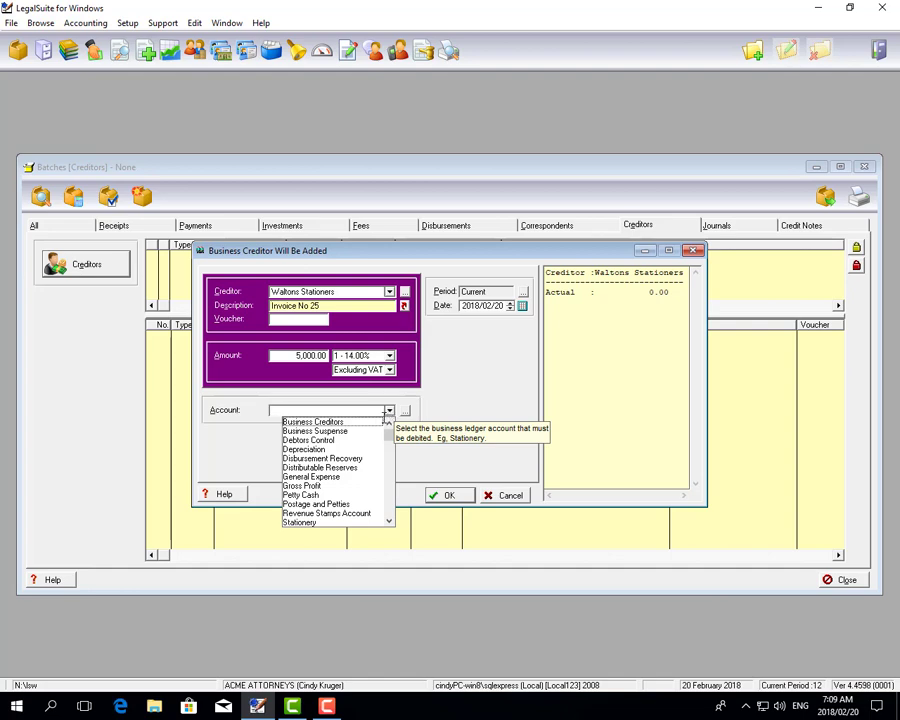
left_click(300, 525)
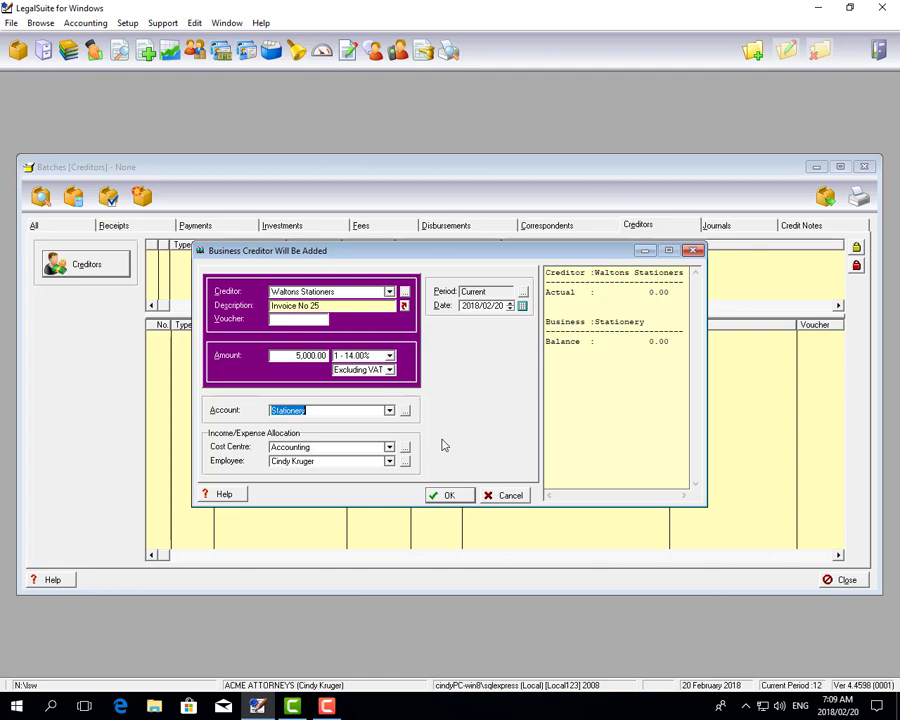
left_click(446, 496)
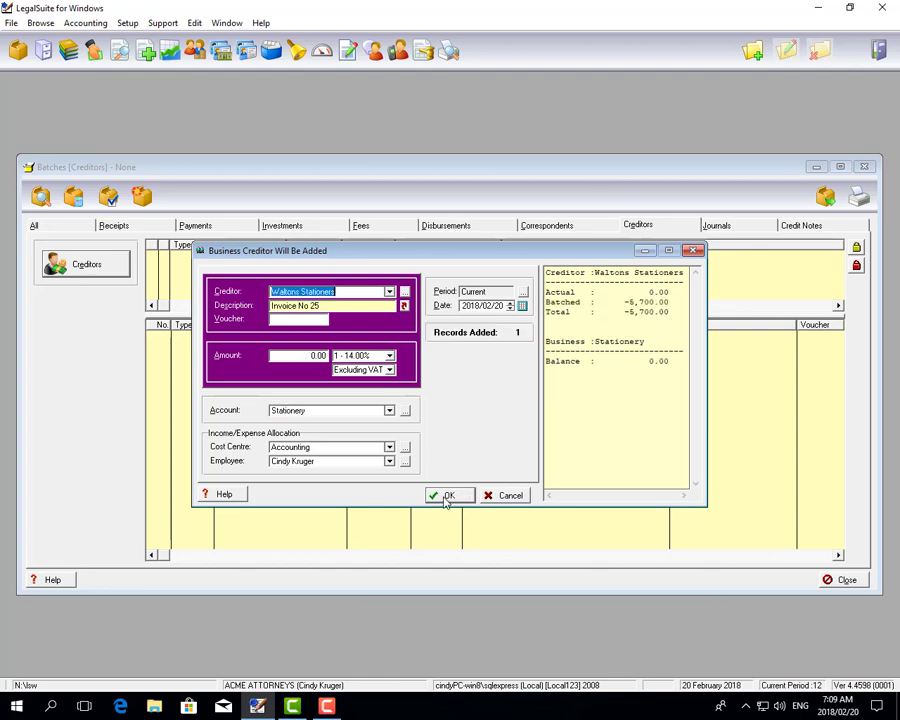
- Finish the creditor entry and post creditor batch 60
left_click(511, 496)
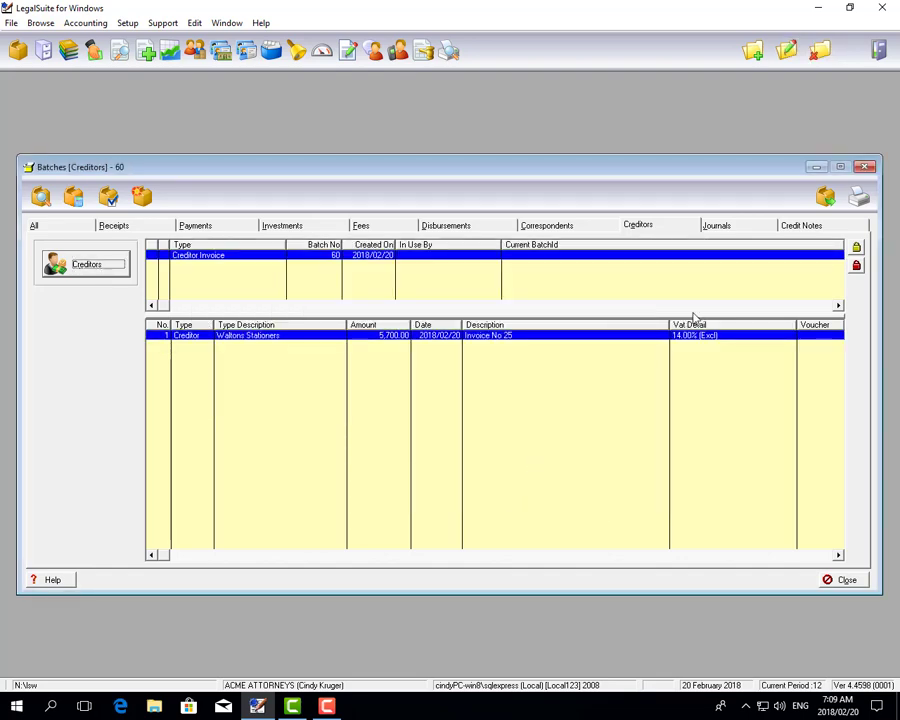
left_click(830, 202)
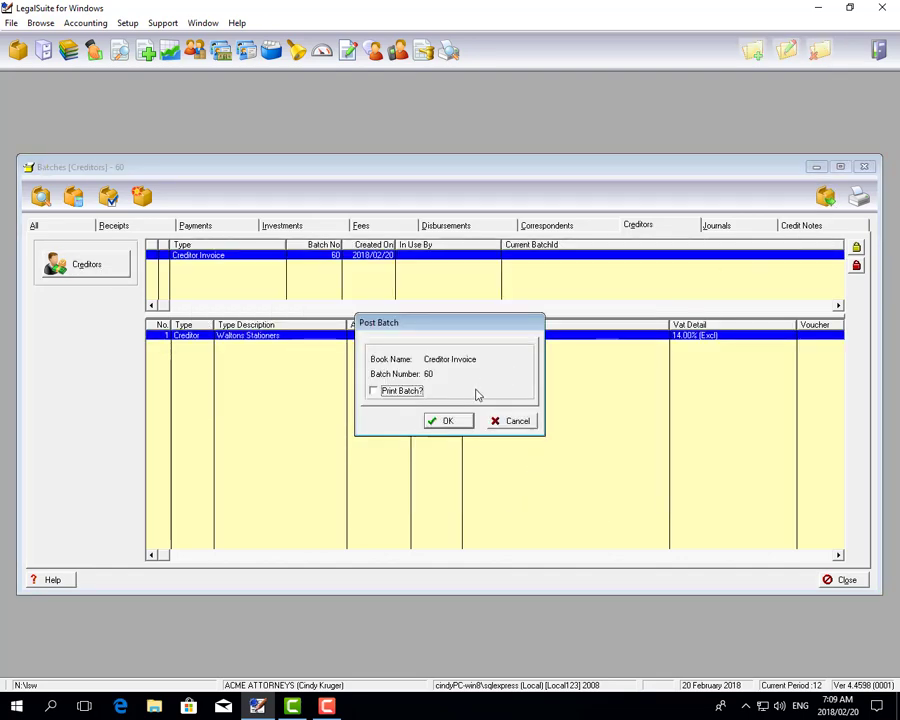
left_click(450, 419)
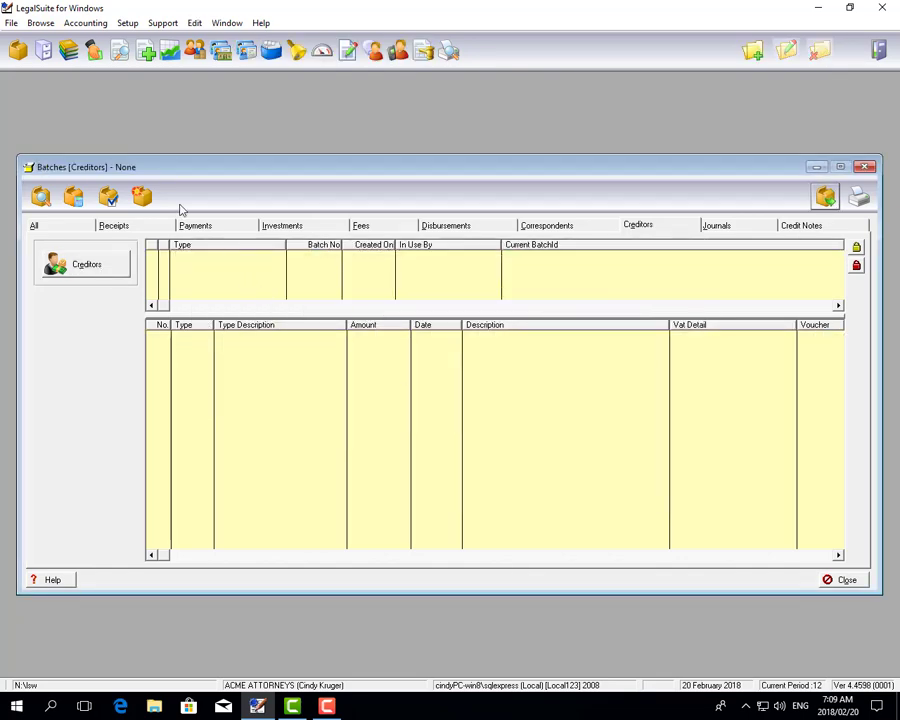
- Verify Waltons Stationers shows -5,700.00 in the Creditors Ledger, then view payment batches
left_click(94, 51)
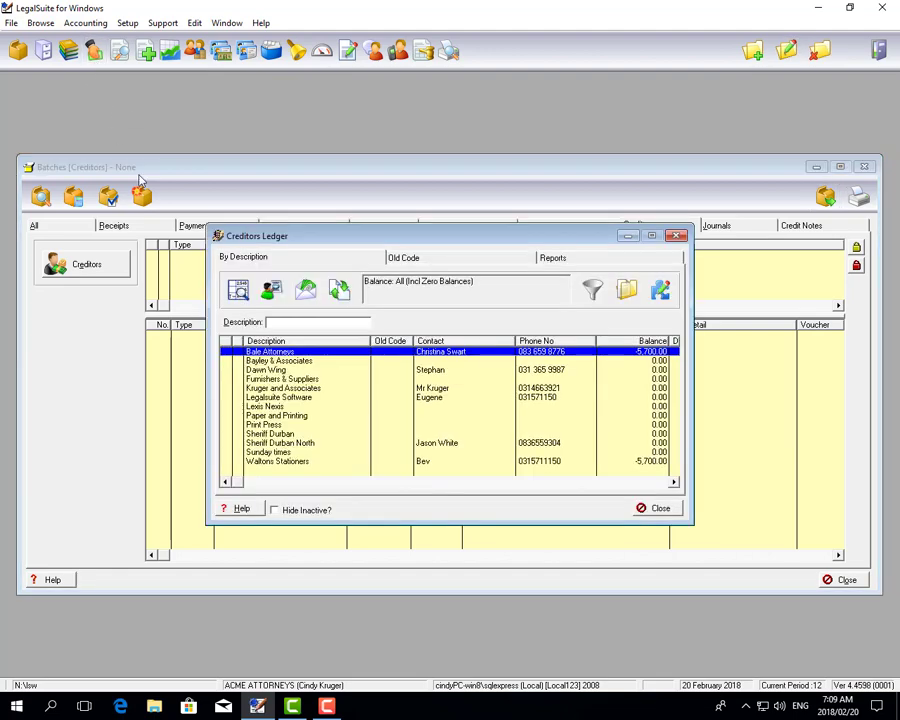
left_click(623, 464)
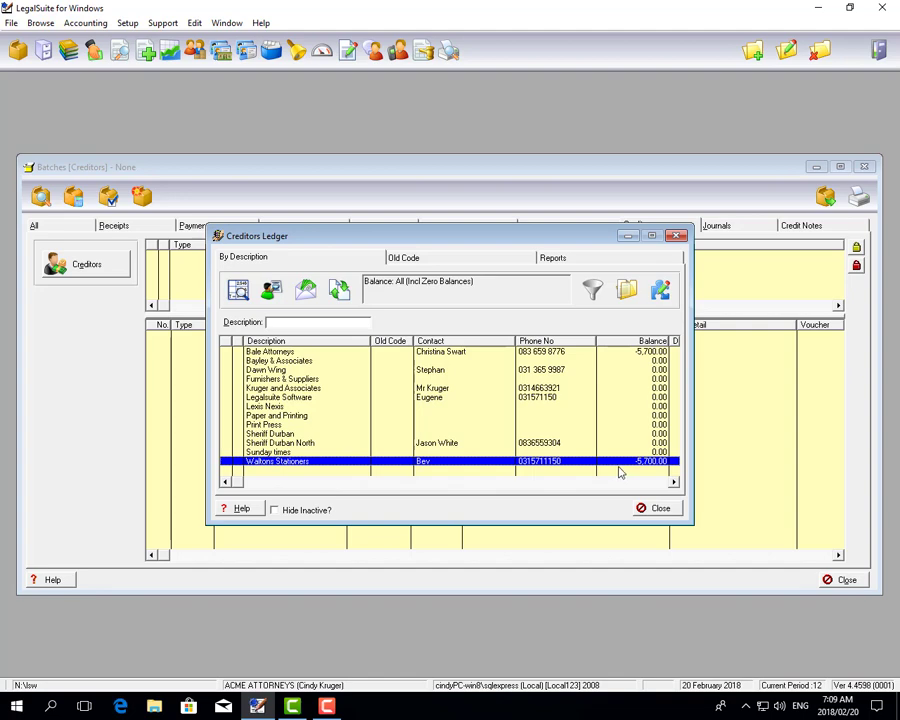
left_click(662, 508)
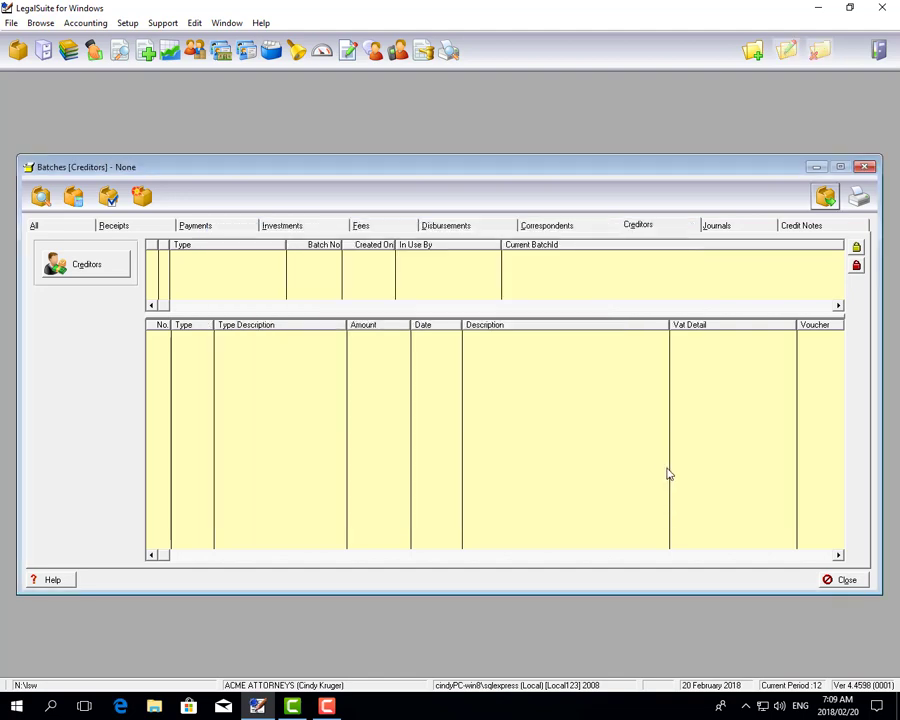
left_click(201, 232)
- Post payment batch 61 and reopen the Creditors Ledger on Waltons Stationers
left_click(441, 421)
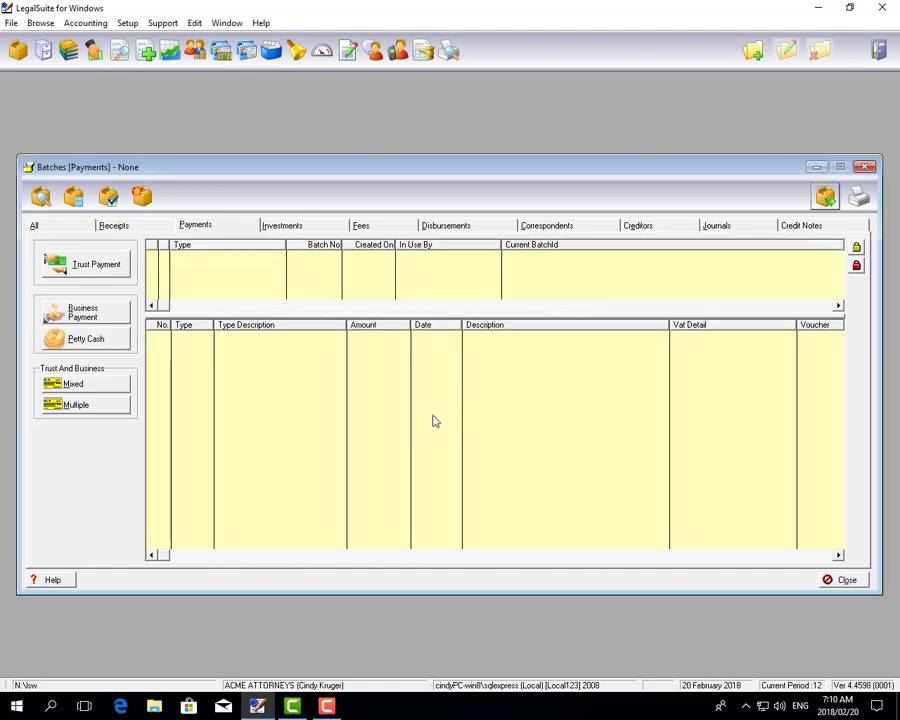
left_click(93, 50)
left_click(634, 453)
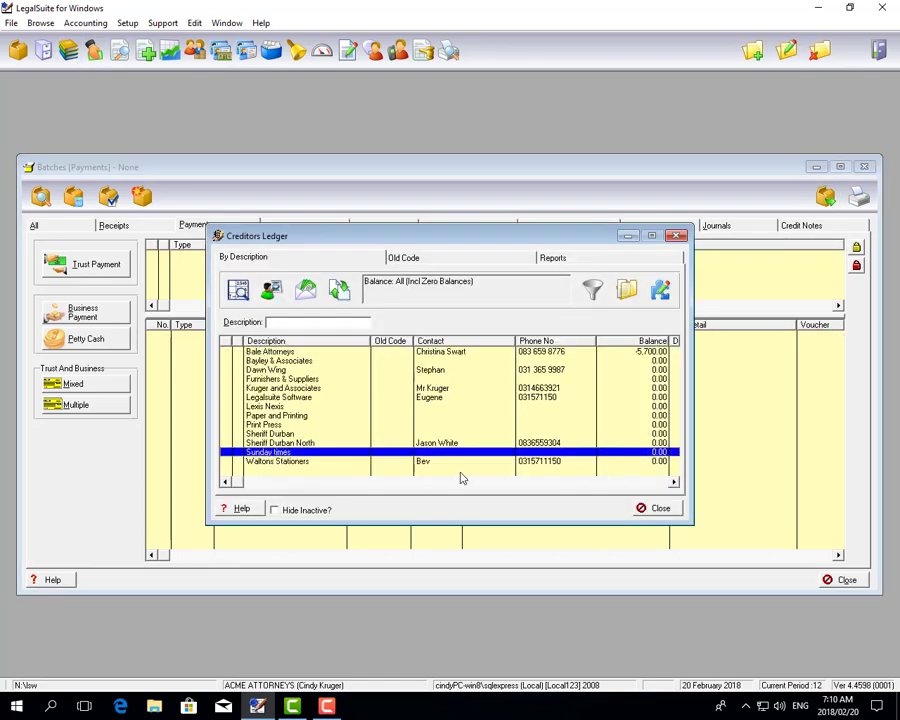
left_click(400, 462)
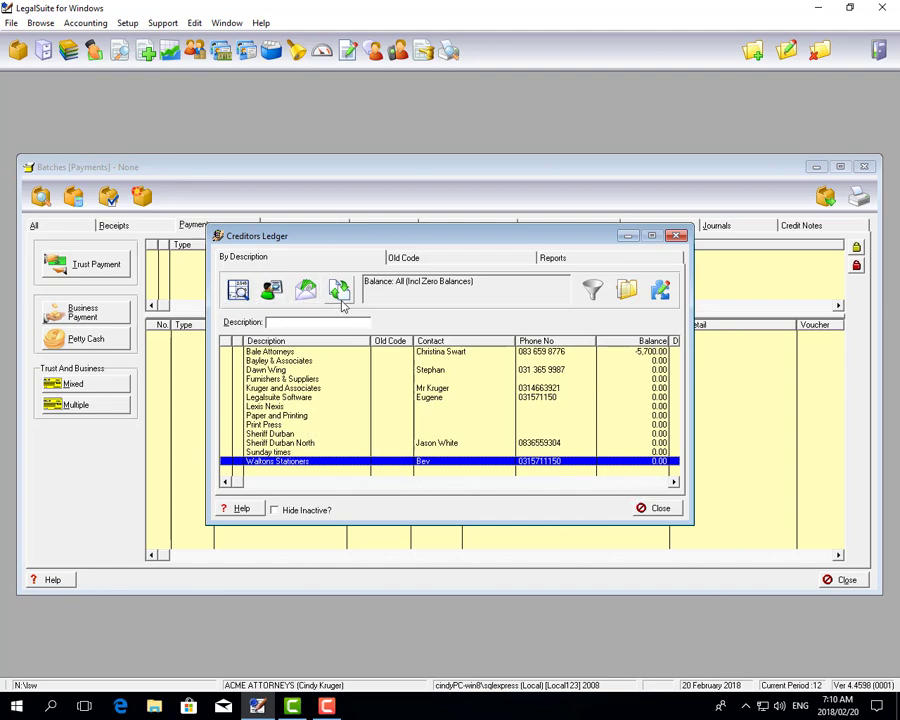
- Review Waltons Stationers' transactions and 0.00 balance and ageing, then bring up the Remittances list
left_click(238, 293)
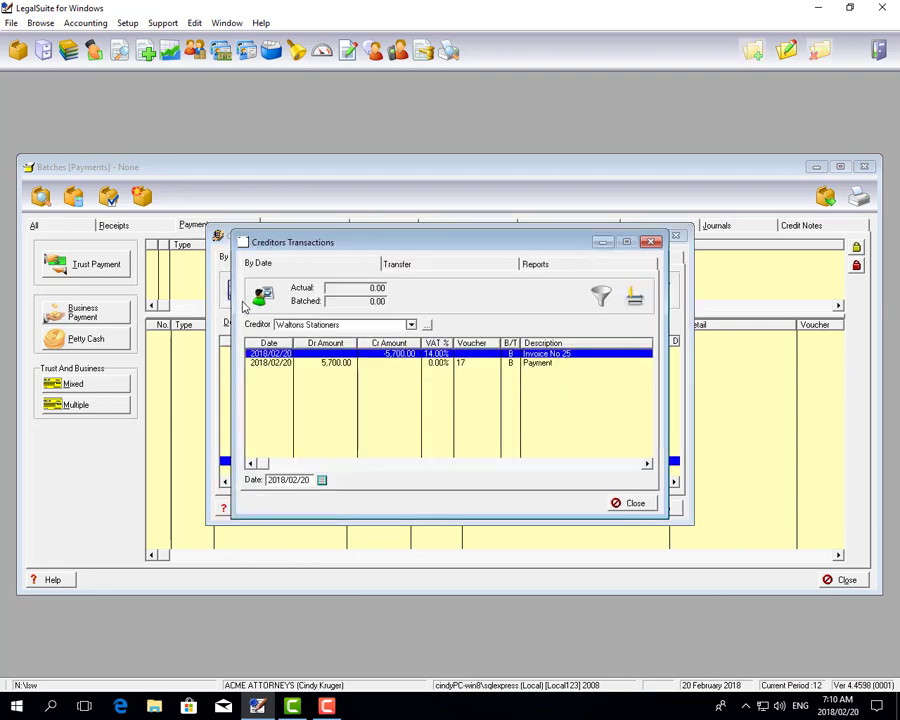
left_click(619, 505)
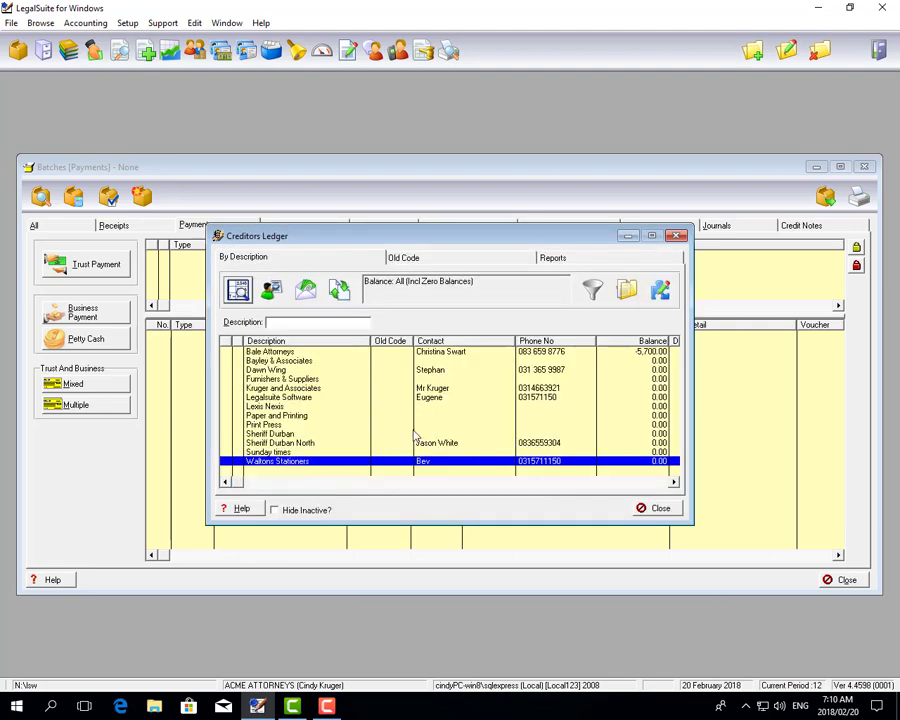
left_click(272, 292)
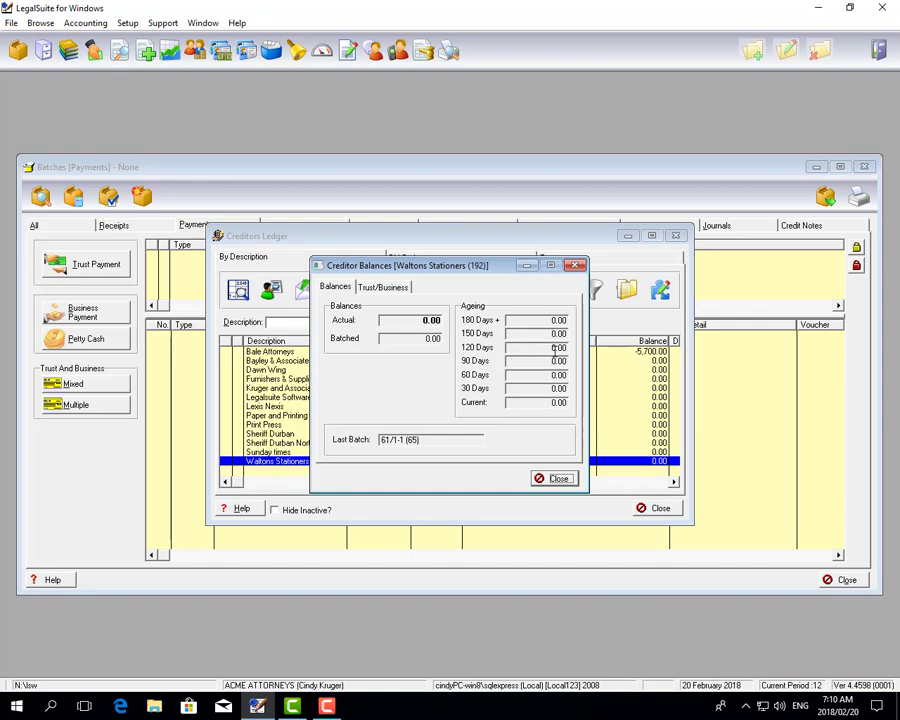
left_click(557, 479)
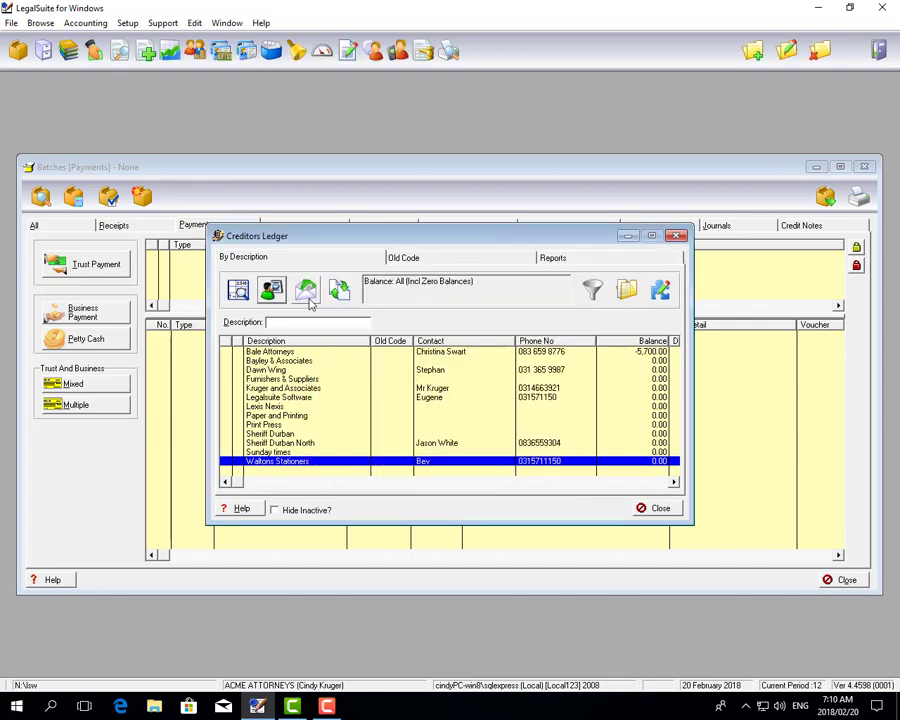
left_click(306, 290)
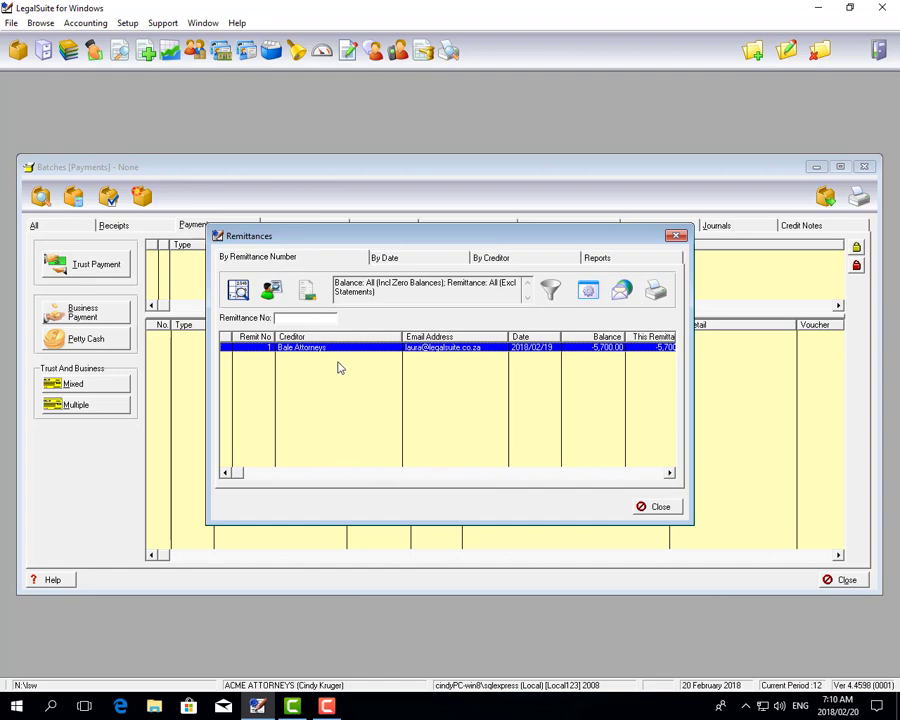
- Create remittances for all creditors, check the Print and Email options without sending, then close Remittances
left_click(309, 294)
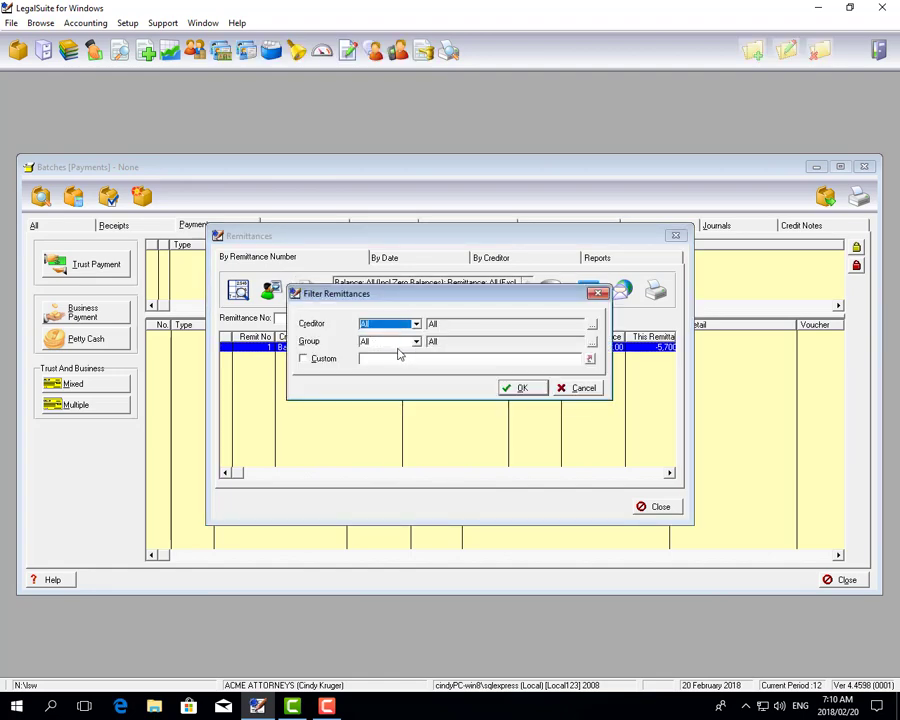
left_click(516, 387)
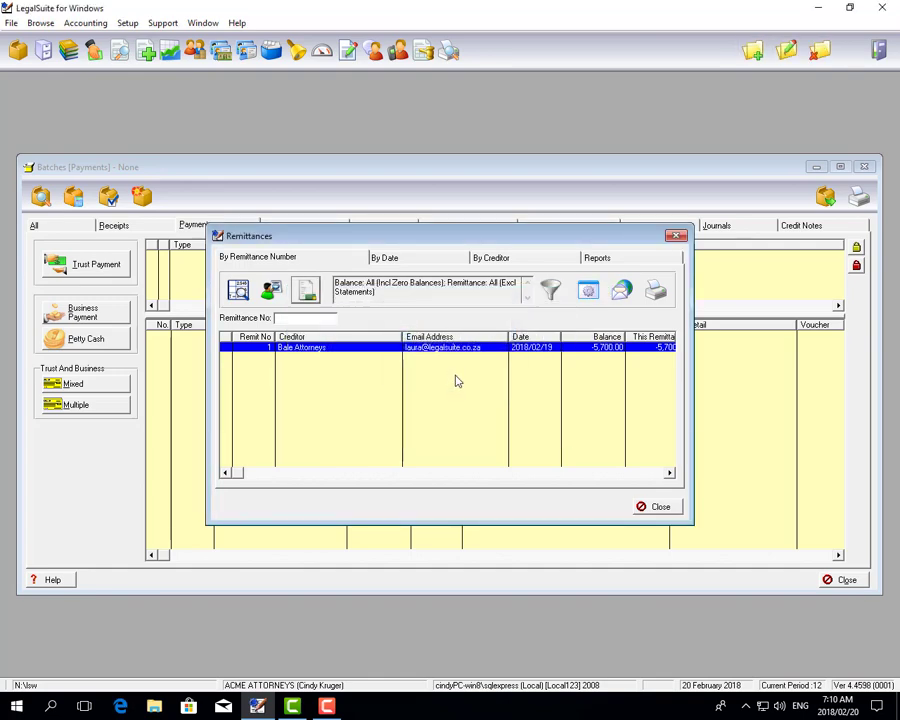
left_click(654, 293)
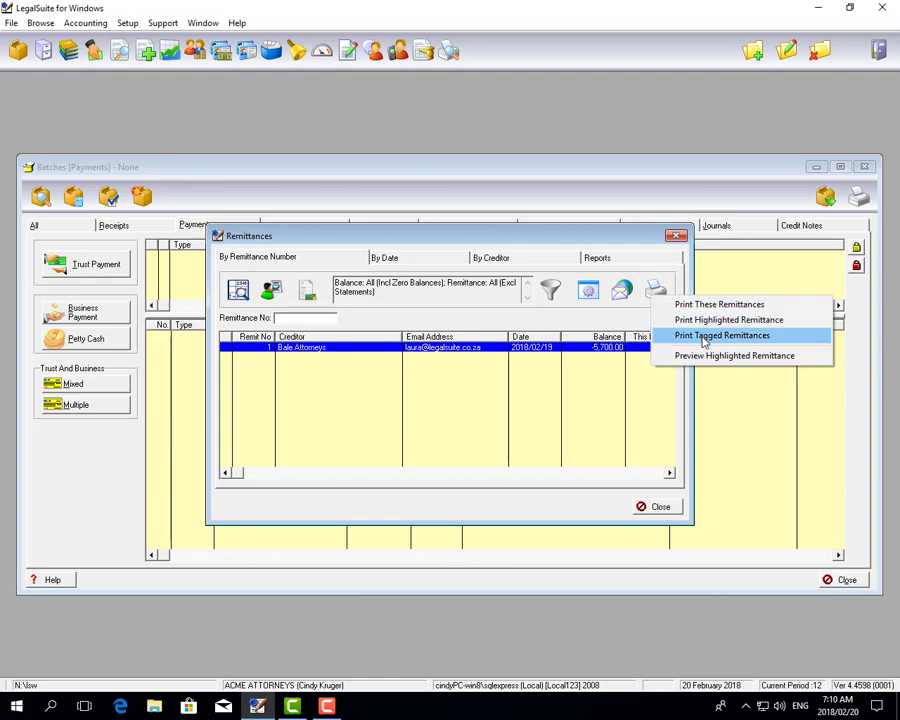
left_click(626, 312)
left_click(621, 300)
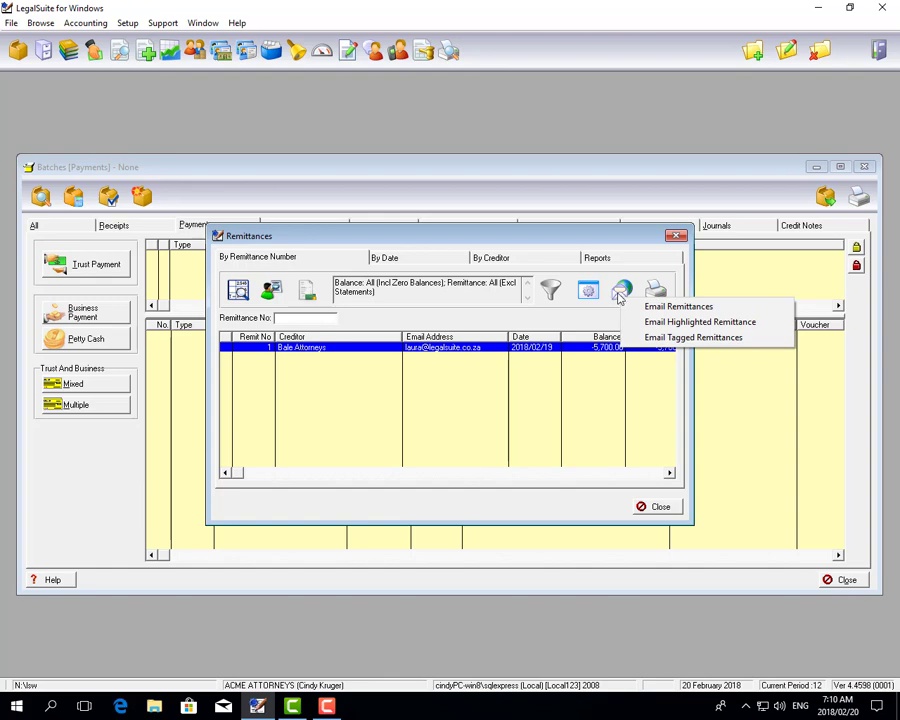
left_click(677, 237)
left_click(678, 237)
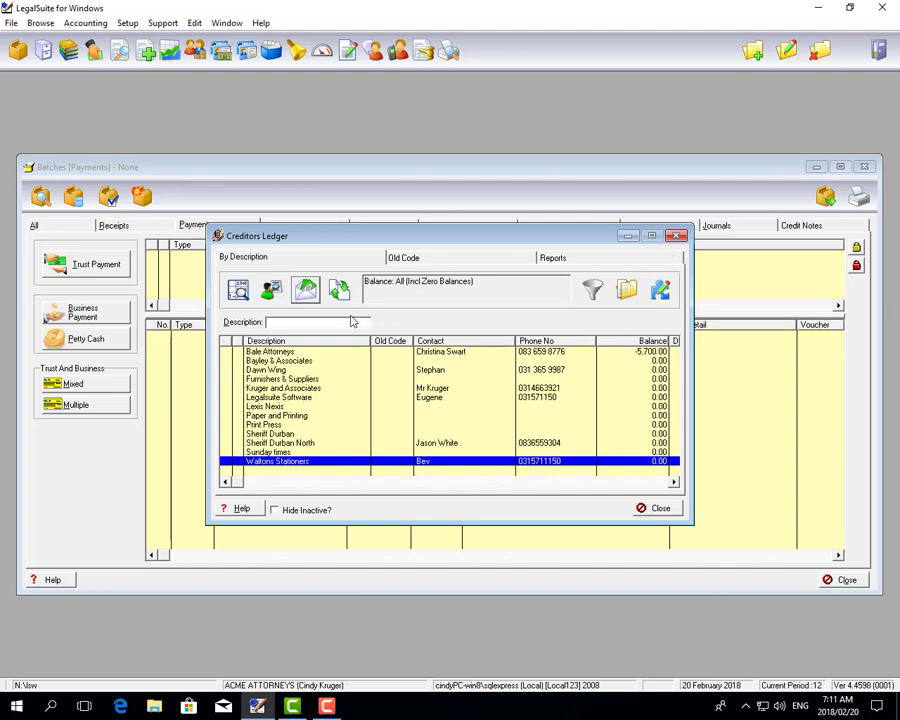
- Reconcile and clear the Stationery invoice and bank payment, then show cleared transactions via Edit
left_click(345, 293)
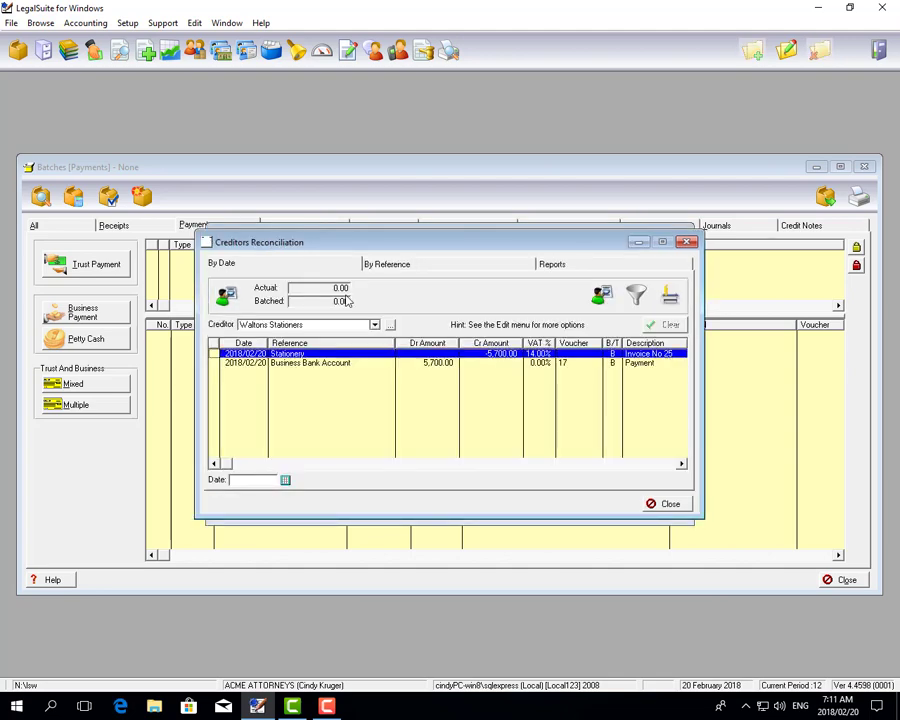
left_click(213, 354)
left_click(213, 362)
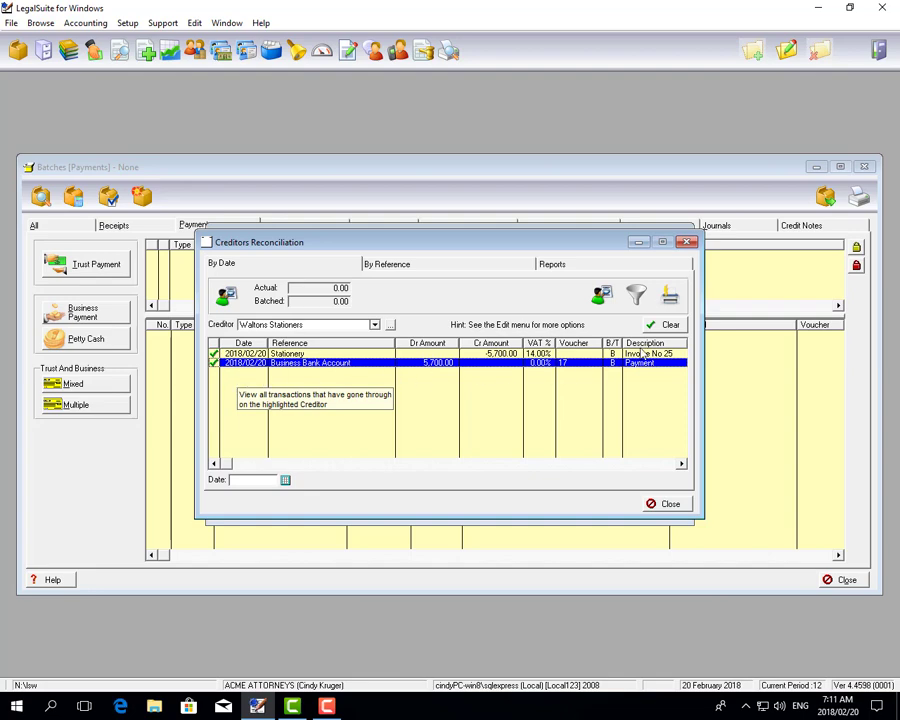
left_click(672, 326)
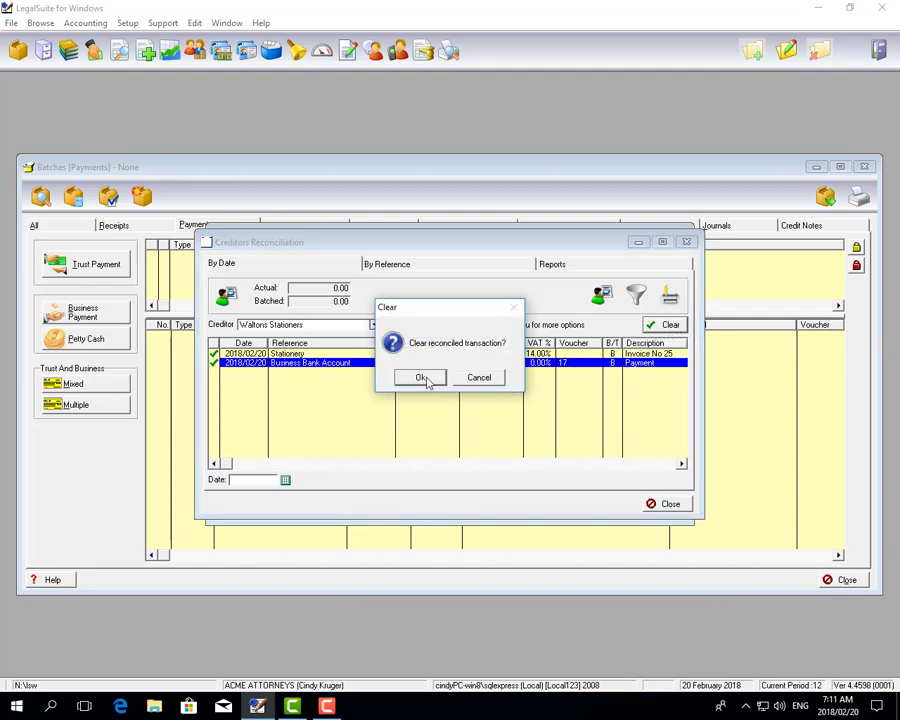
left_click(426, 379)
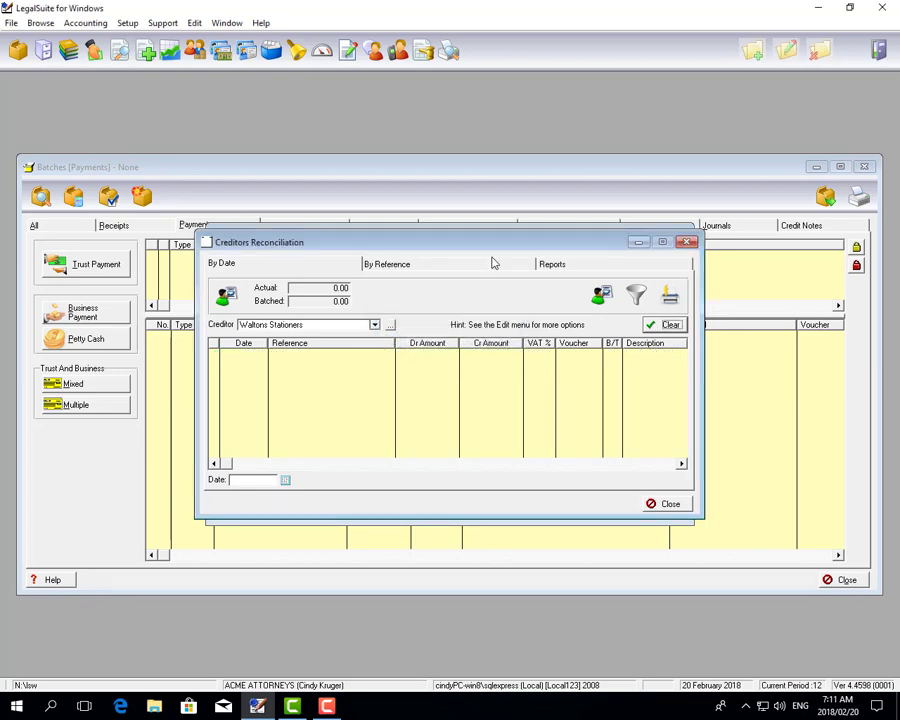
left_click(198, 24)
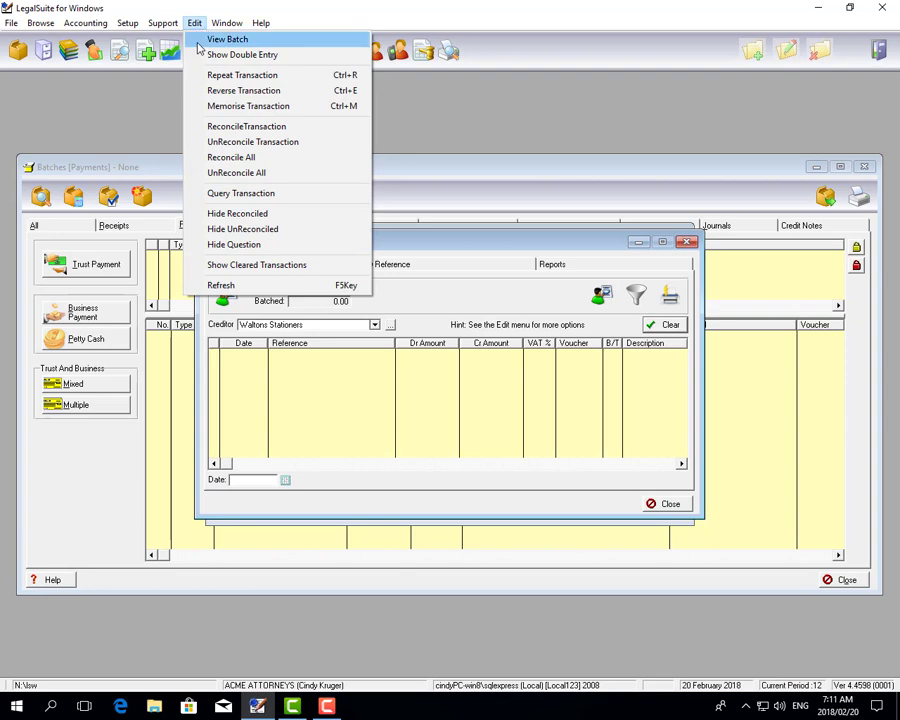
left_click(268, 266)
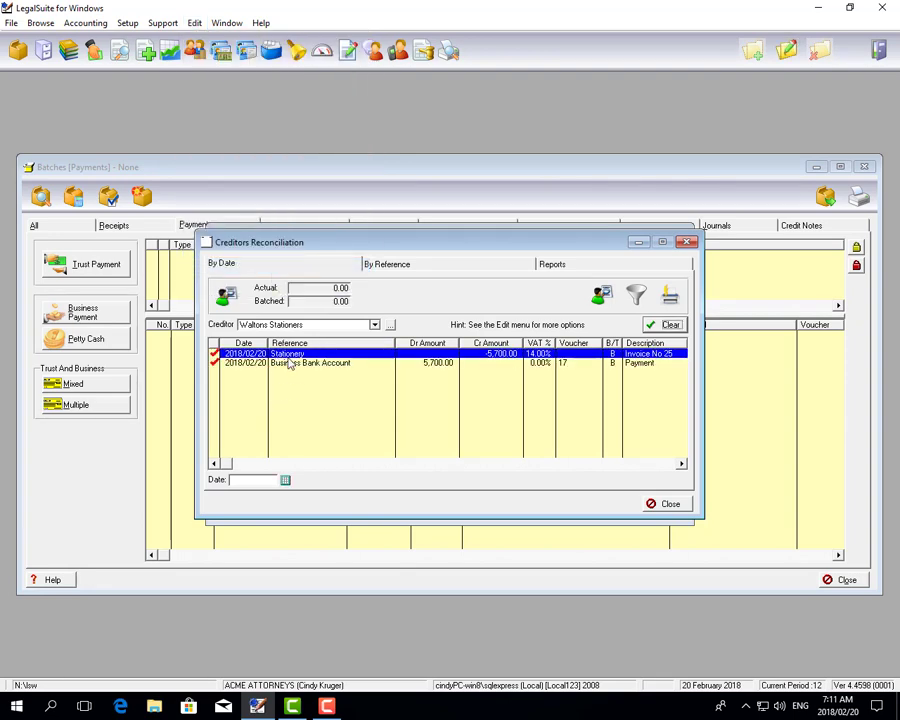